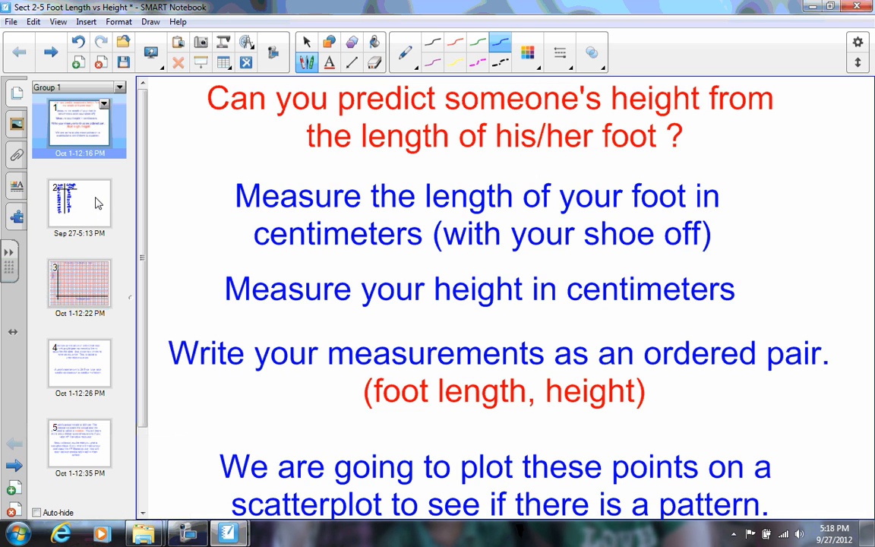
Write the ordered pair (161, 26) in pen beside the height and foot-length table.
left_click(97, 208)
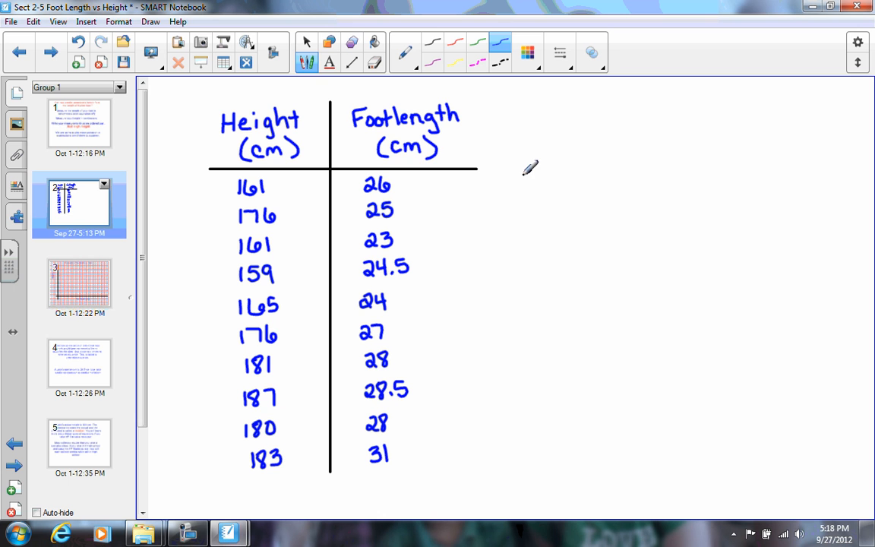
mouse_move(524, 174)
left_mouse_down()
mouse_move(520, 194)
mouse_move(614, 193)
left_mouse_up()
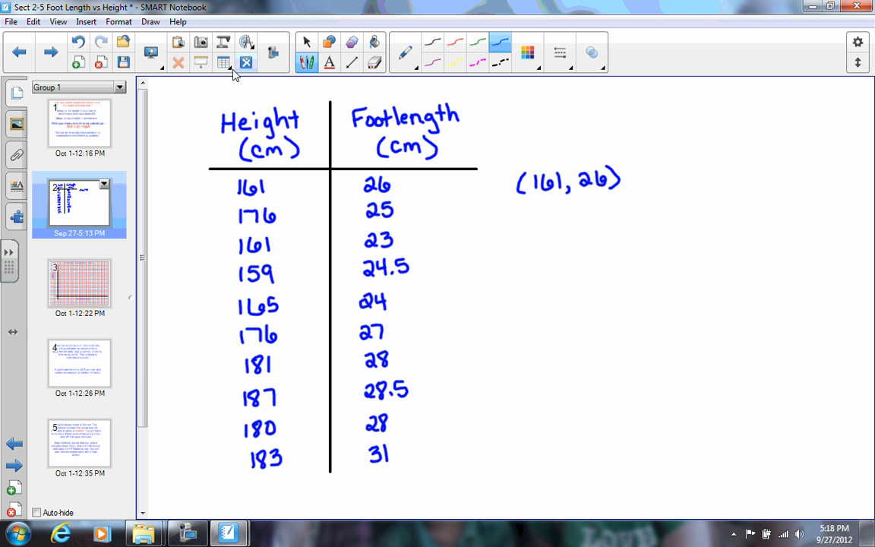
Switch the view to Dual Page Display so two pages show side by side.
left_click(160, 64)
left_click(97, 139)
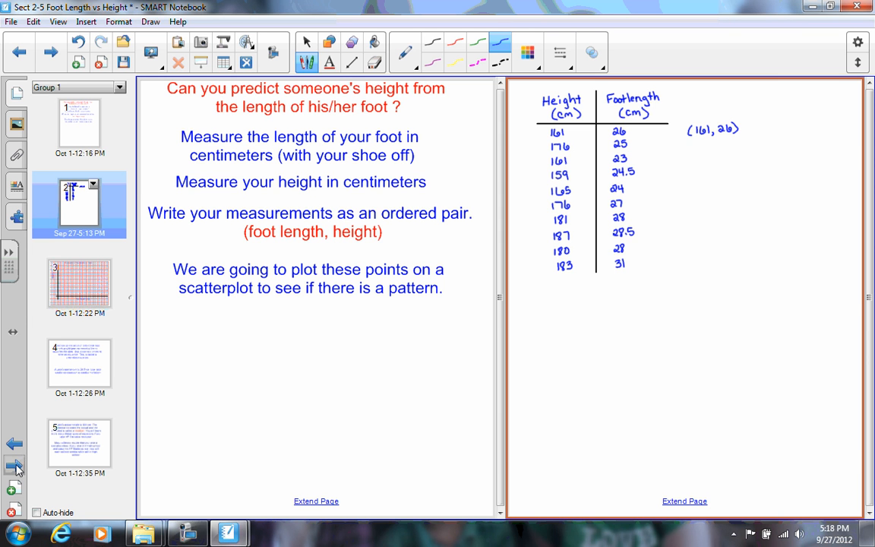
Bring the scatterplot page beside the table and rewrite the erased pair as (26, 161).
left_click(15, 466)
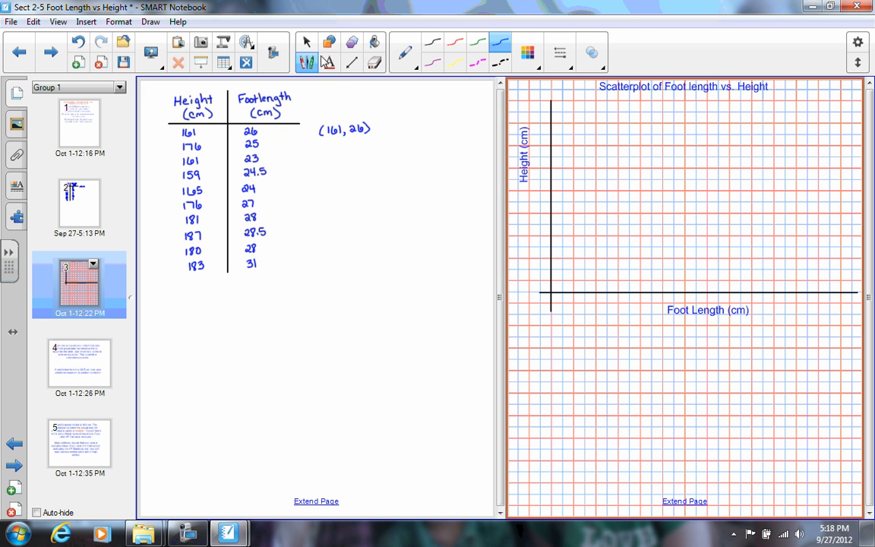
left_click(374, 64)
left_click_drag(372, 130, 341, 131)
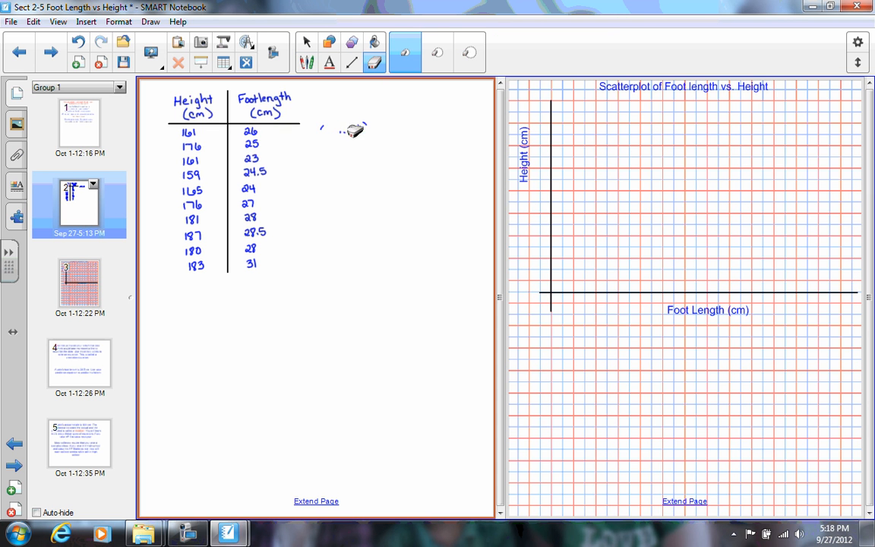
left_click(307, 63)
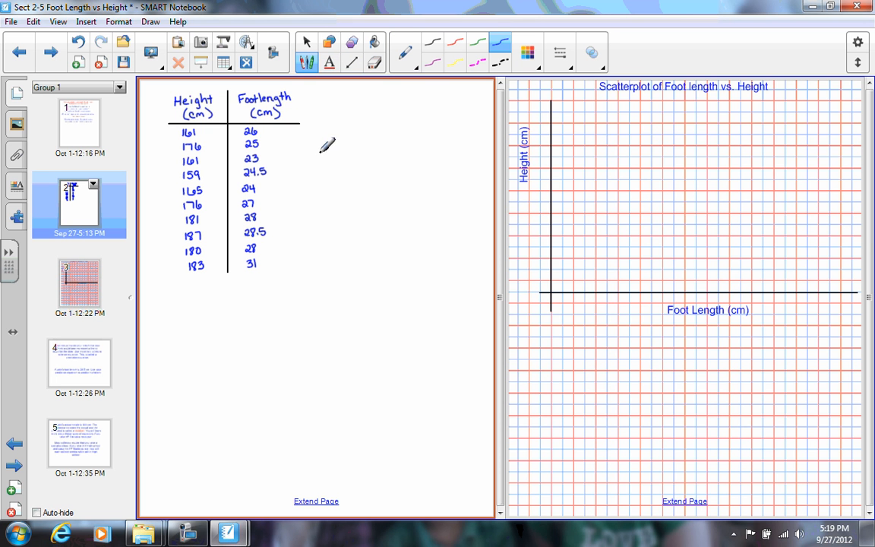
mouse_move(322, 152)
left_mouse_down()
mouse_move(320, 179)
mouse_move(388, 173)
left_mouse_up()
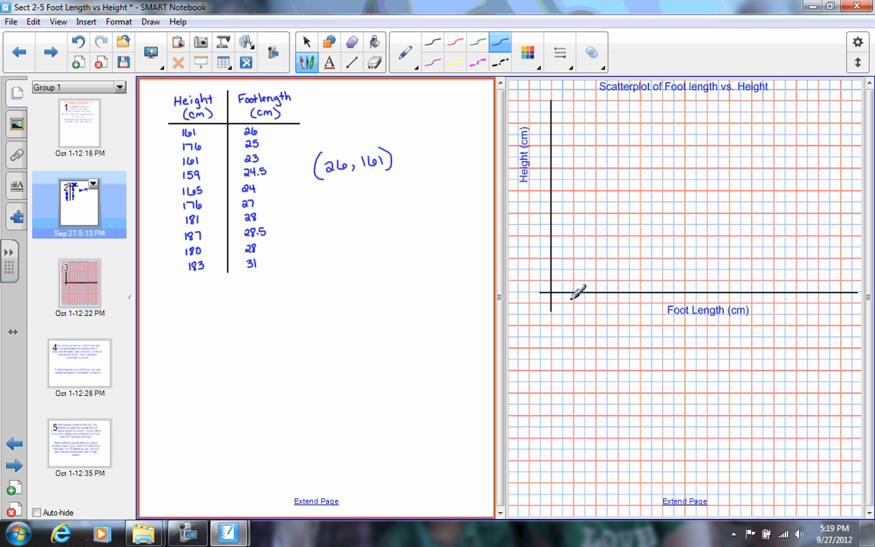
Number the foot-length axis from 20 to 29 in pen.
left_click_drag(571, 298, 816, 305)
Add 30 and 31 to the foot-length axis, break marks on both axes, and a first height tick.
left_click(816, 299)
left_click_drag(822, 296, 822, 306)
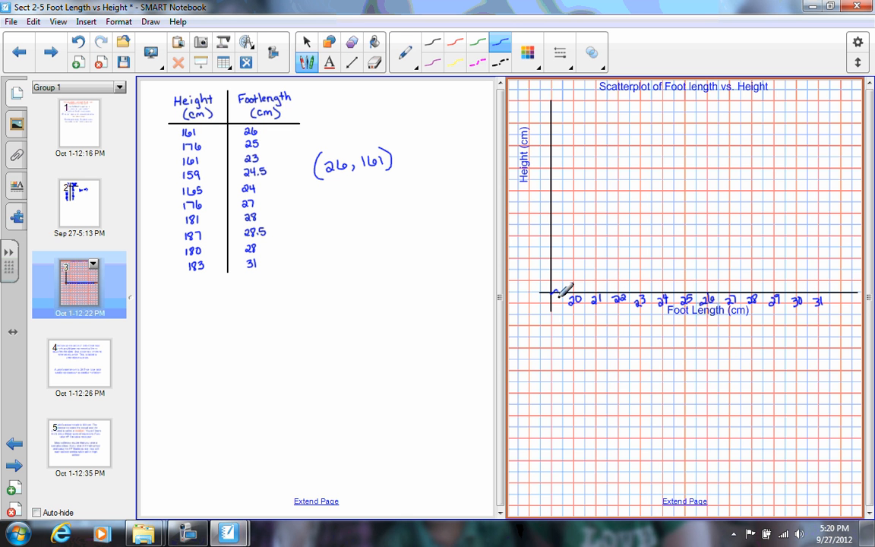
left_click_drag(553, 293, 565, 293)
left_click_drag(552, 283, 555, 290)
left_click_drag(546, 258, 556, 258)
Write the subtraction 187 − 159 = 28 with borrowing marks below the table.
left_click(247, 44)
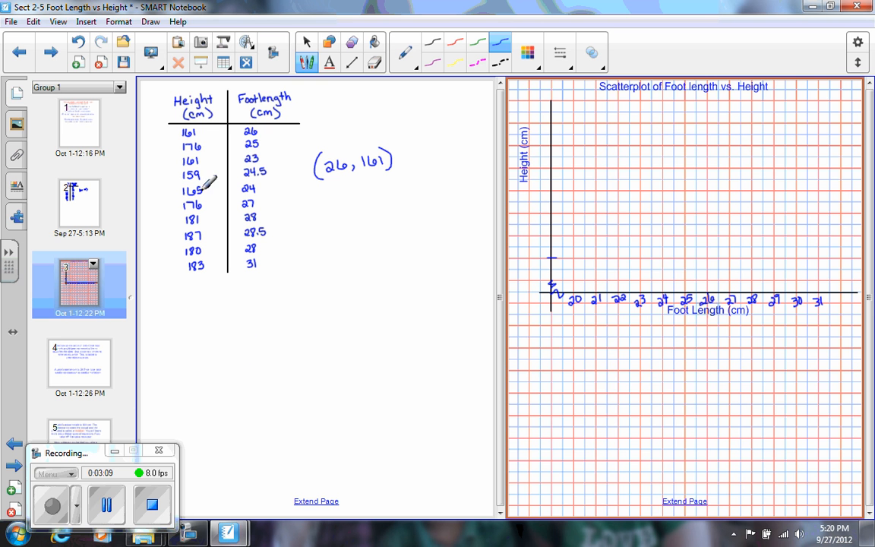
left_click(99, 452)
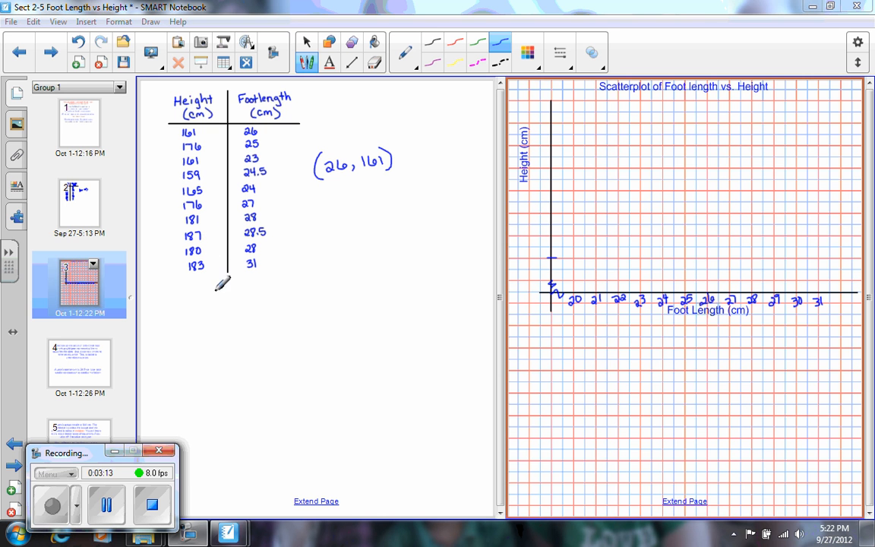
mouse_move(234, 304)
left_mouse_down()
mouse_move(235, 313)
mouse_move(257, 319)
mouse_move(229, 335)
left_mouse_up()
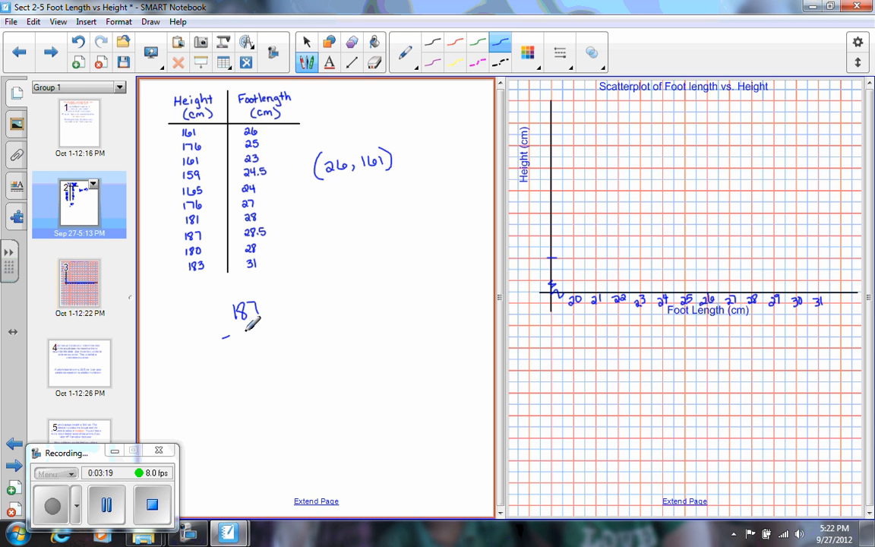
mouse_move(244, 326)
left_mouse_down()
mouse_move(248, 340)
mouse_move(278, 348)
left_mouse_up()
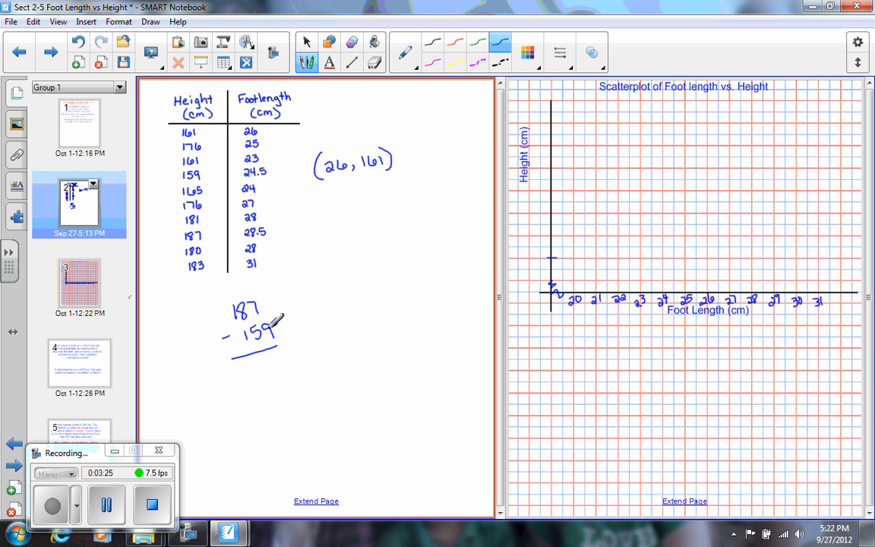
mouse_move(231, 293)
left_mouse_down()
mouse_move(237, 318)
mouse_move(259, 313)
left_mouse_up()
mouse_move(280, 356)
left_mouse_down()
mouse_move(283, 370)
mouse_move(275, 370)
left_mouse_up()
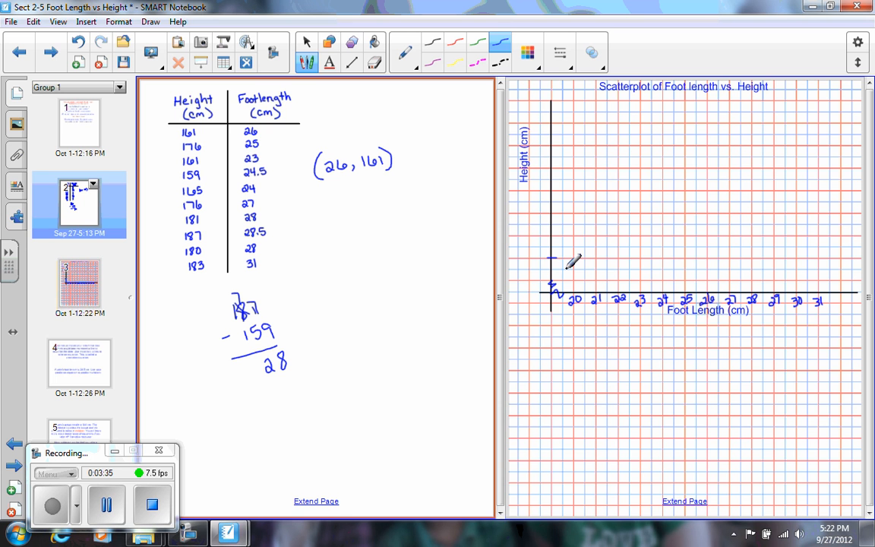
left_click(539, 257)
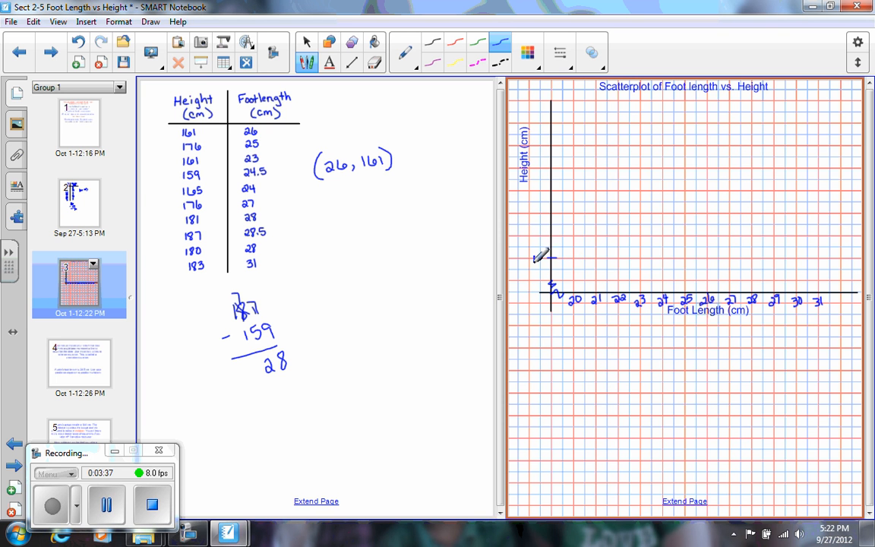
Tick the height axis and label it 158, 160, 170, 180 up to 186.
mouse_move(550, 254)
left_mouse_down()
mouse_move(555, 262)
mouse_move(556, 247)
mouse_move(547, 248)
mouse_move(556, 235)
mouse_move(556, 189)
mouse_move(534, 196)
mouse_move(556, 179)
mouse_move(556, 134)
mouse_move(535, 140)
mouse_move(557, 123)
mouse_move(560, 89)
left_mouse_up()
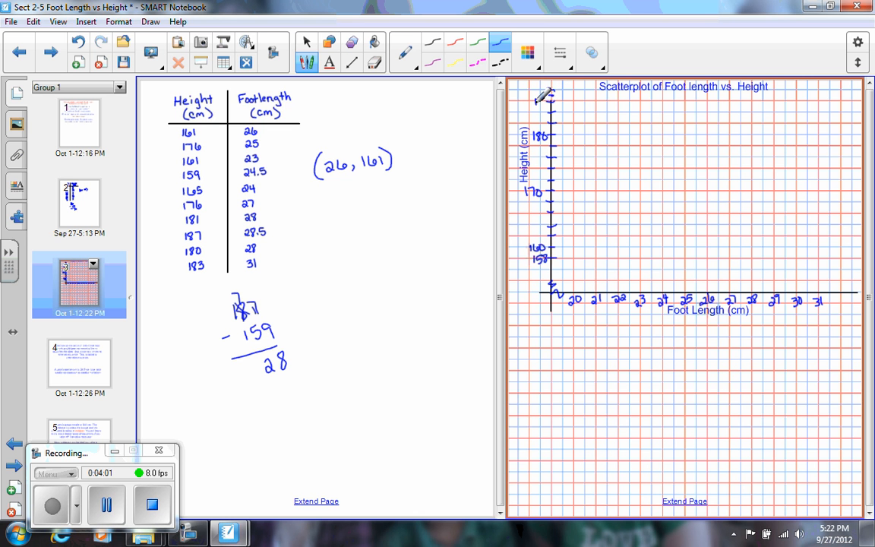
left_click_drag(535, 97, 547, 105)
Plot the foot-length and height pairs, such as (26, 161) and (25, 176), as red dots.
left_click(455, 42)
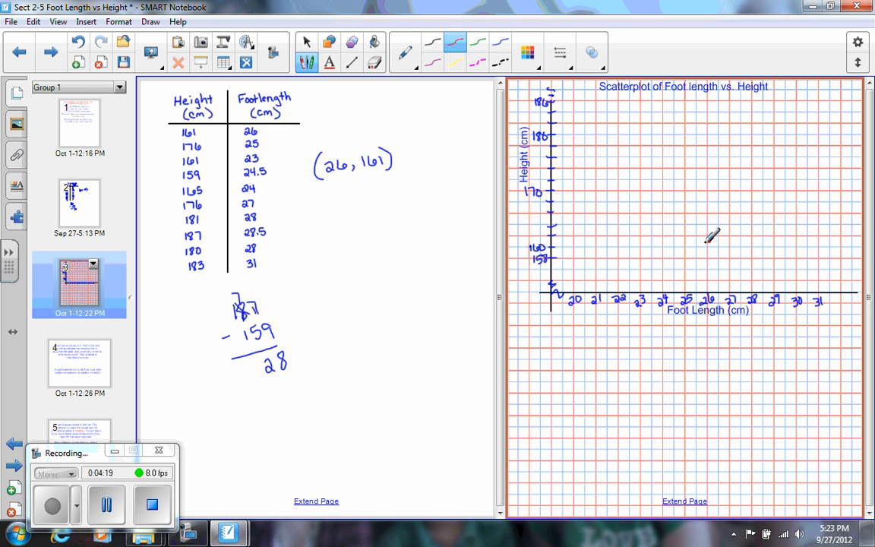
left_click(708, 240)
left_click(685, 158)
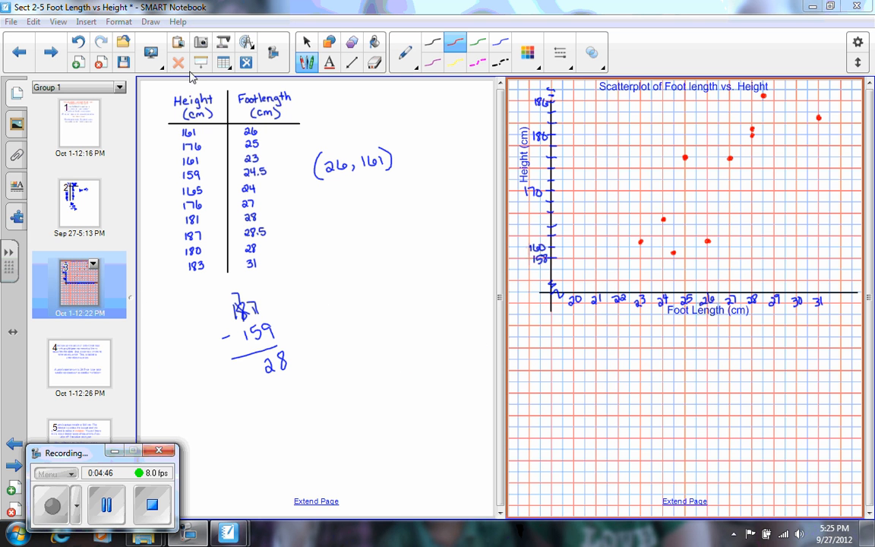
Switch to Single Page Display so the scatterplot page fills the workspace.
left_click(160, 65)
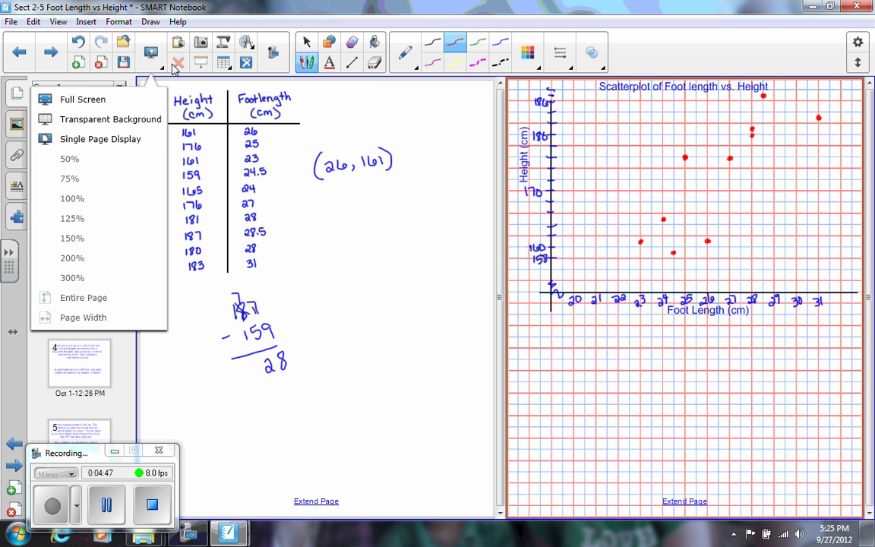
left_click(101, 139)
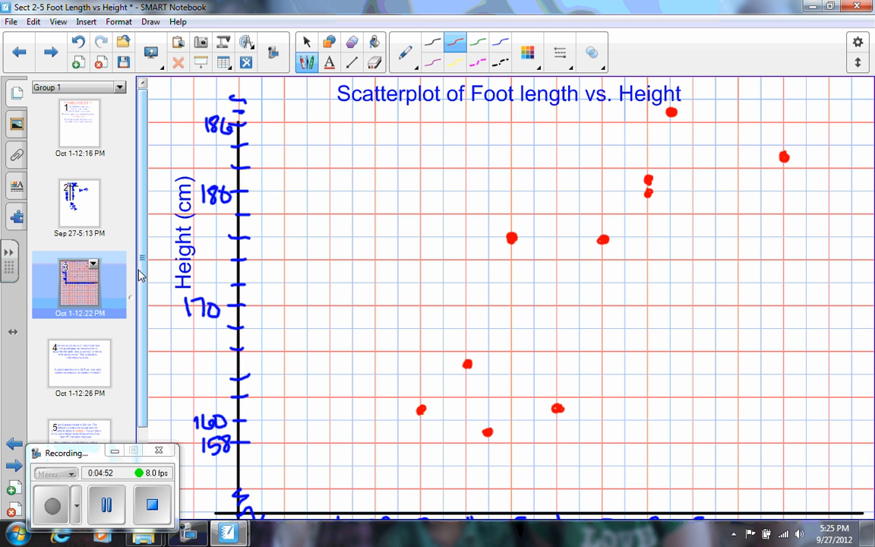
left_click_drag(145, 283, 144, 304)
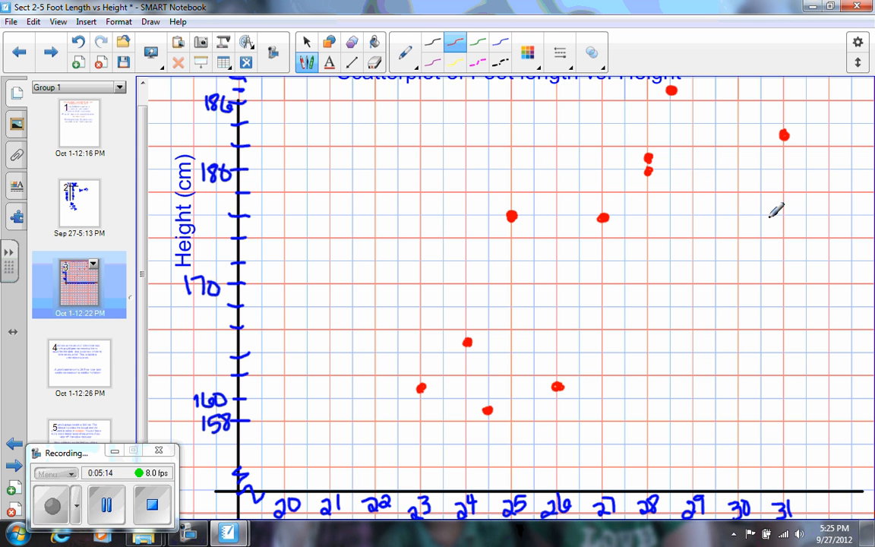
left_click(80, 365)
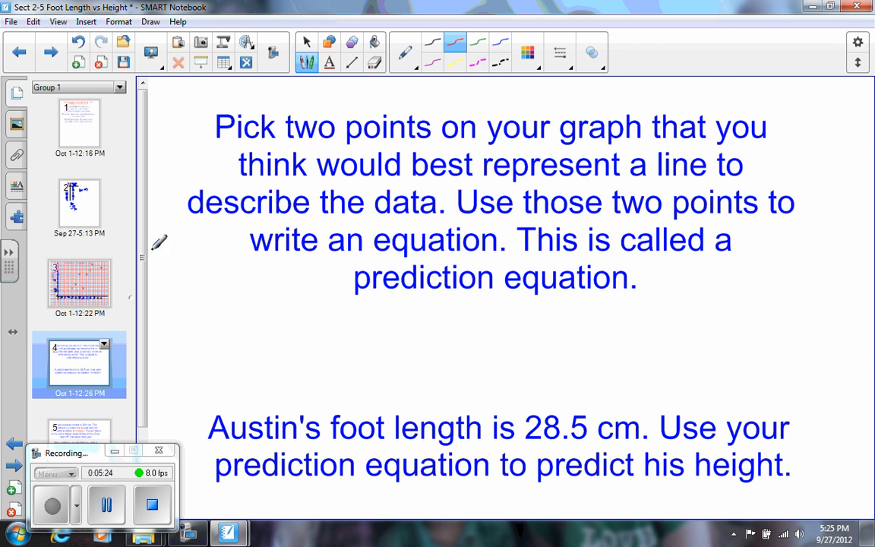
left_click(85, 252)
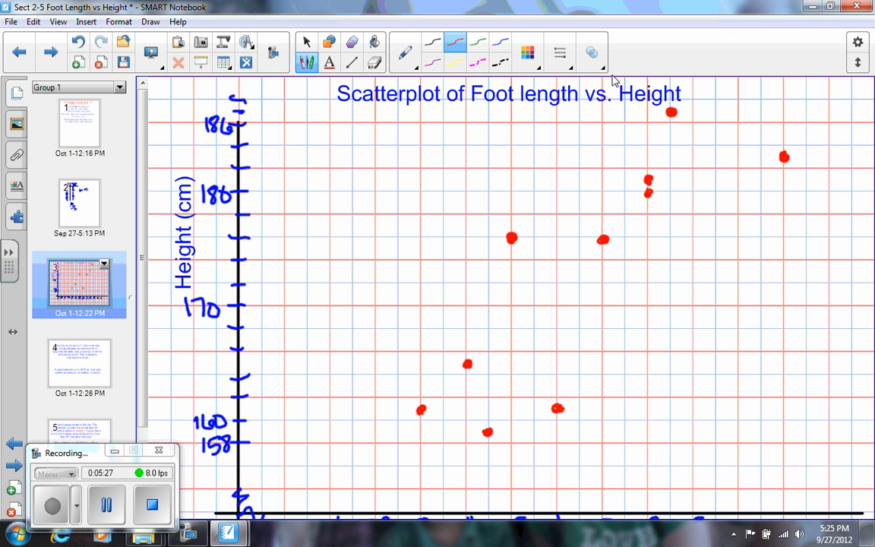
Draw a straight black line of fit from lower left to upper right through the red dots.
left_click(351, 63)
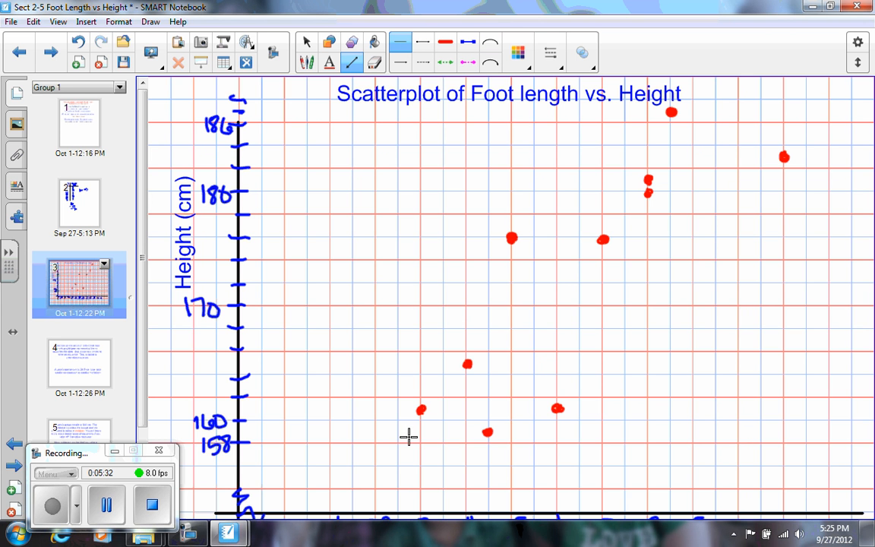
left_click_drag(405, 439, 770, 93)
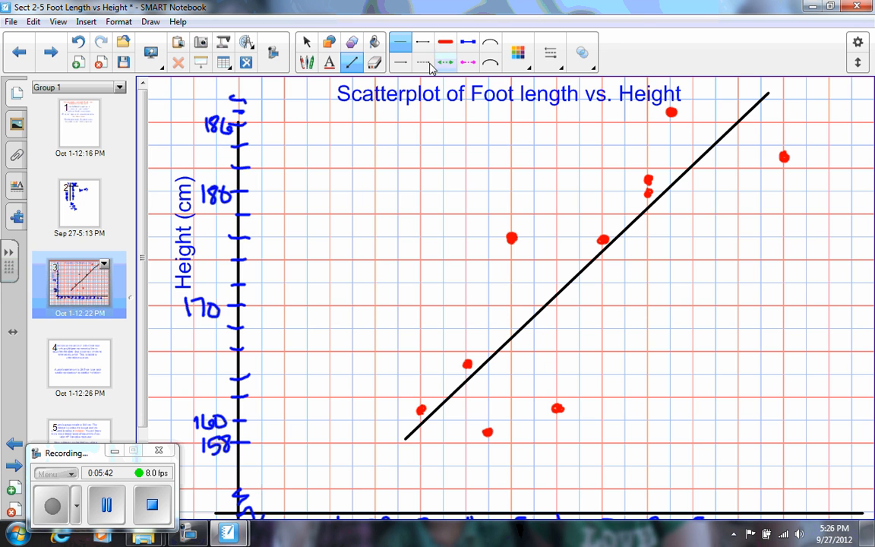
Select the black line of fit and shift it slightly to sit better among the points.
left_click(306, 42)
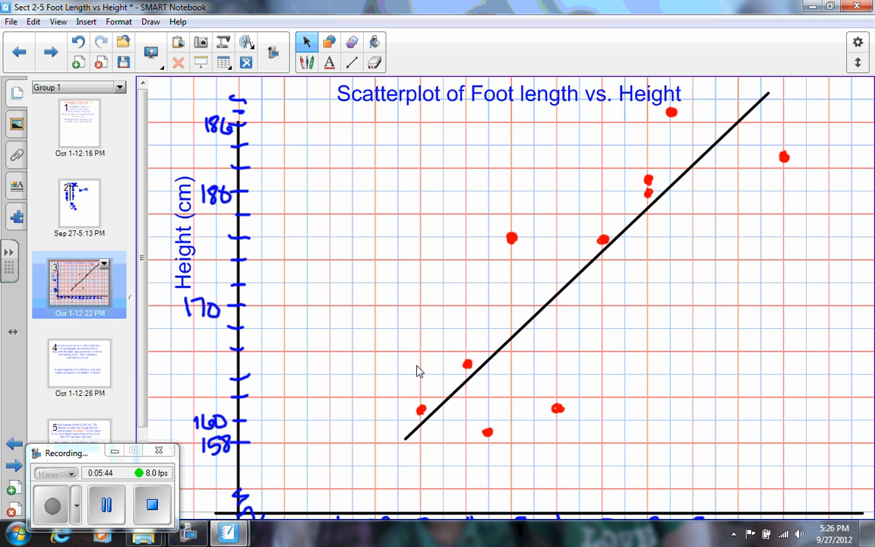
left_click_drag(407, 442, 417, 450)
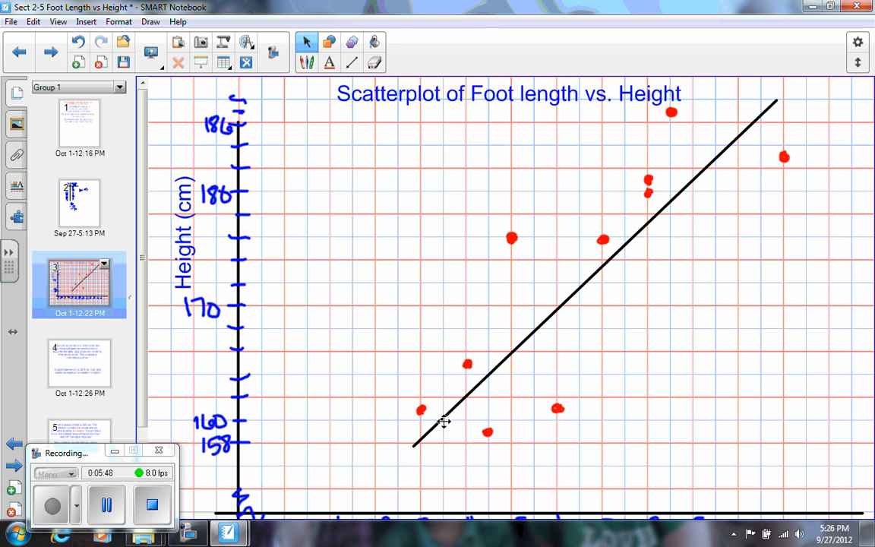
left_click(771, 105)
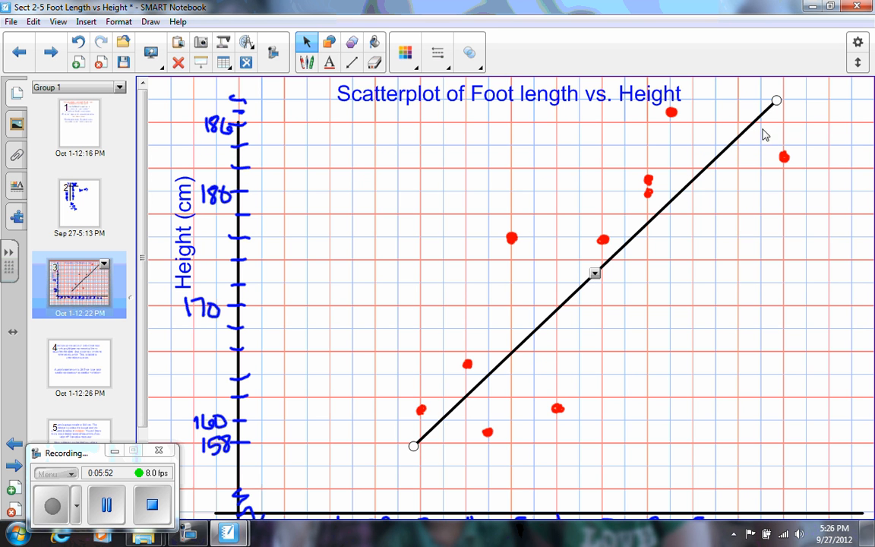
left_click_drag(762, 114, 757, 111)
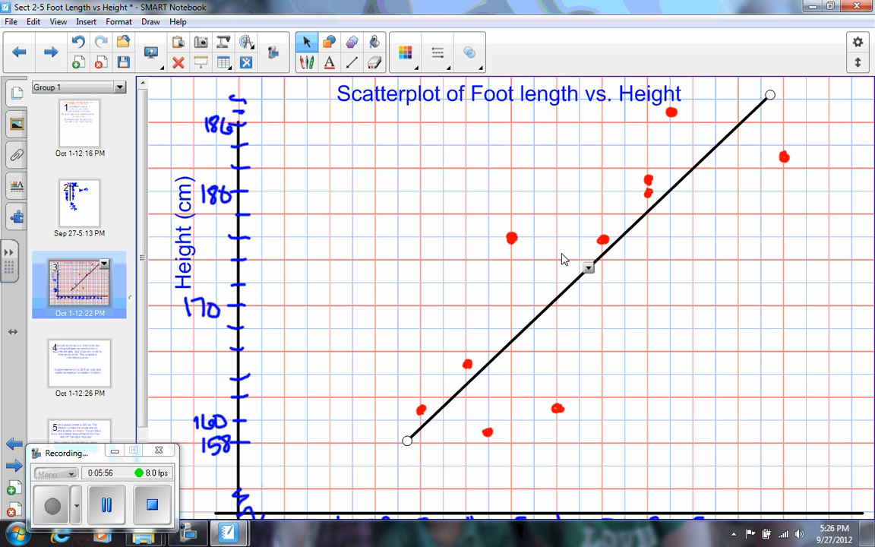
Adjust the line's lower-left and upper-right ends to improve its fit through the dots.
left_click_drag(406, 441, 412, 449)
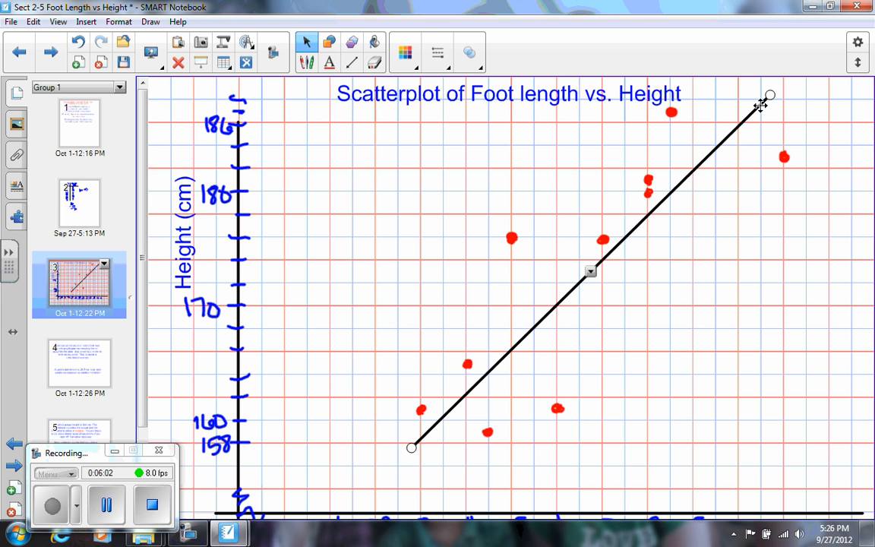
left_click_drag(769, 94, 752, 84)
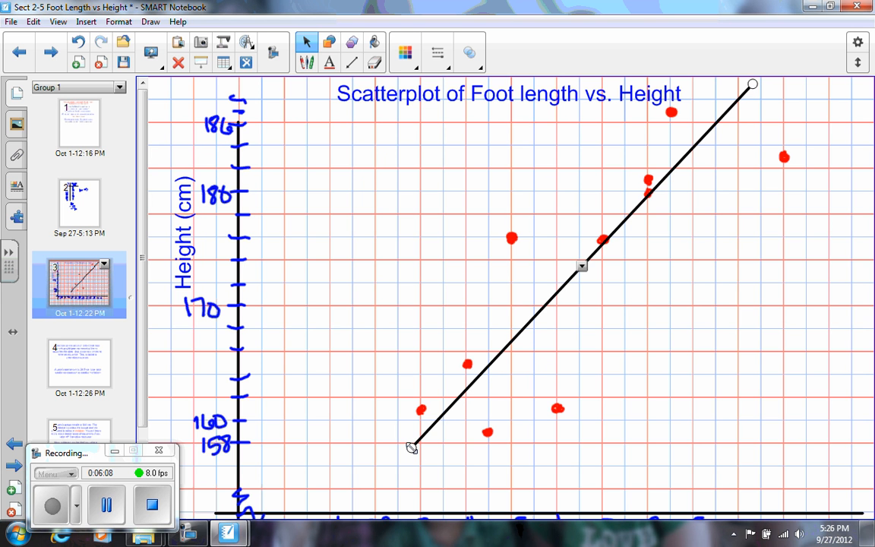
left_click_drag(411, 446, 414, 451)
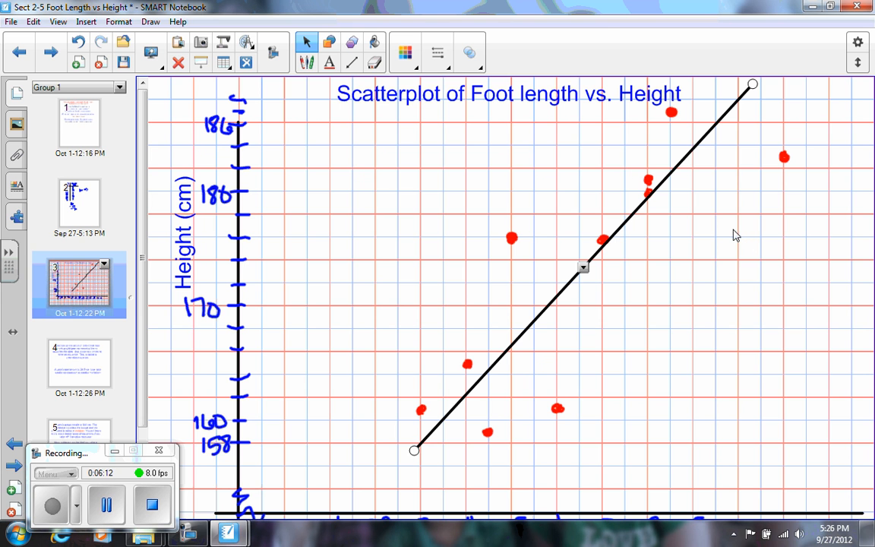
left_click(306, 63)
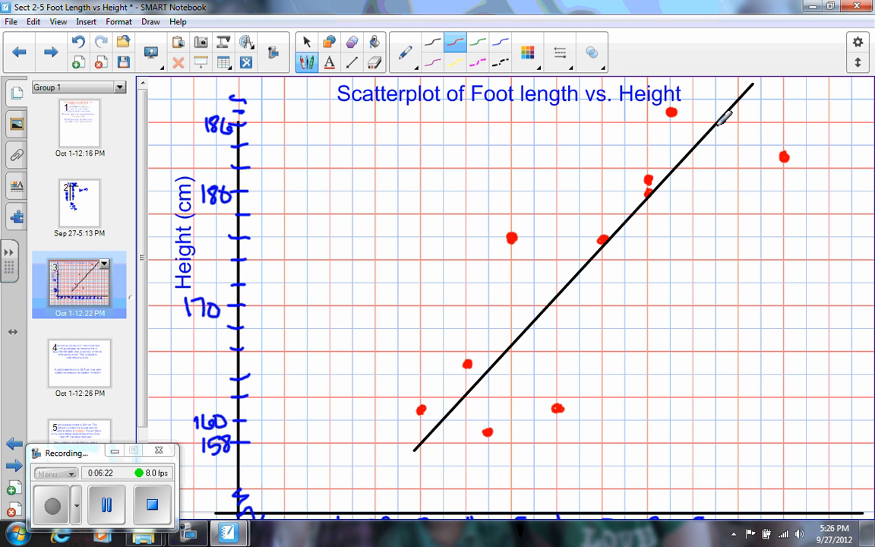
Mark two green points on the line of fit, one near its top and one near its bottom.
left_click(715, 124)
left_click(478, 44)
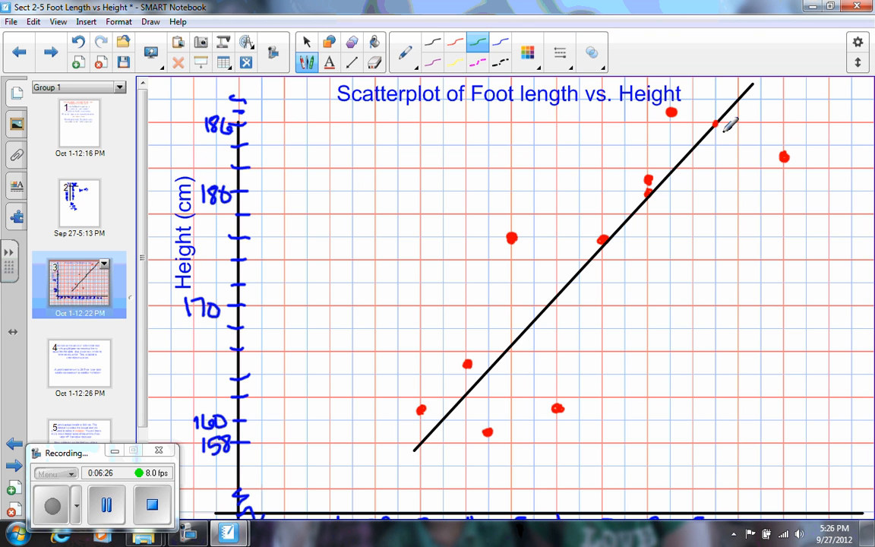
left_click(718, 124)
left_click(443, 419)
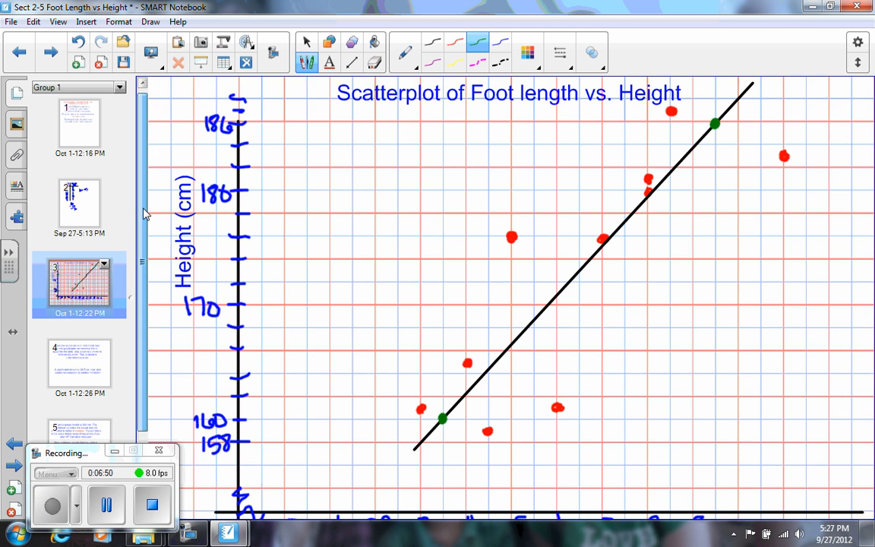
left_click_drag(143, 205, 148, 222)
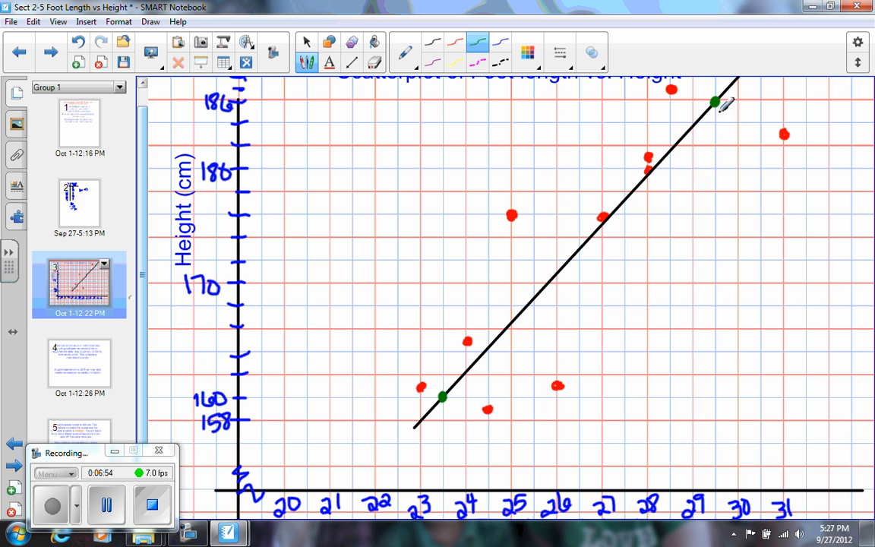
Handwrite (29.5, 186) beside the upper green point and (23.5, 160) beside the lower one.
mouse_move(700, 144)
left_mouse_down()
mouse_move(696, 161)
mouse_move(729, 148)
mouse_move(728, 160)
mouse_move(796, 163)
left_mouse_up()
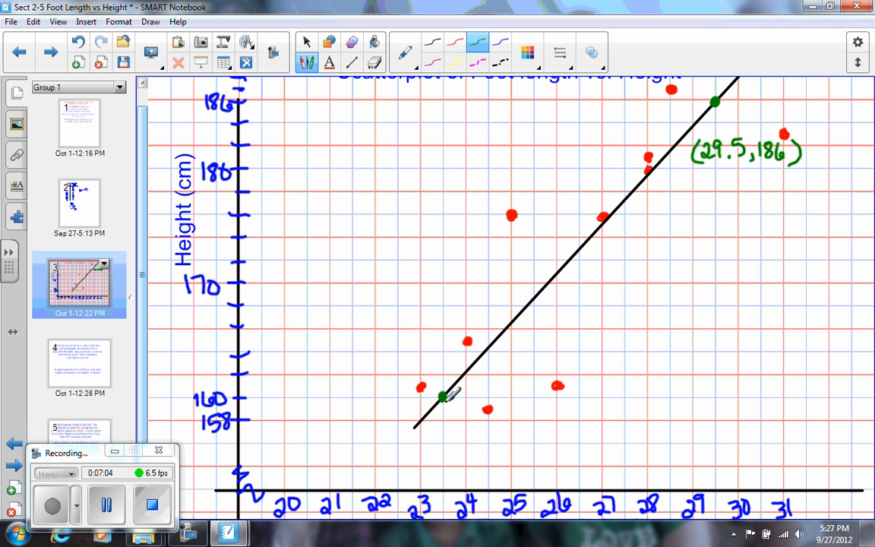
mouse_move(457, 384)
left_mouse_down()
mouse_move(462, 401)
mouse_move(492, 396)
mouse_move(500, 380)
mouse_move(509, 395)
mouse_move(545, 380)
left_mouse_up()
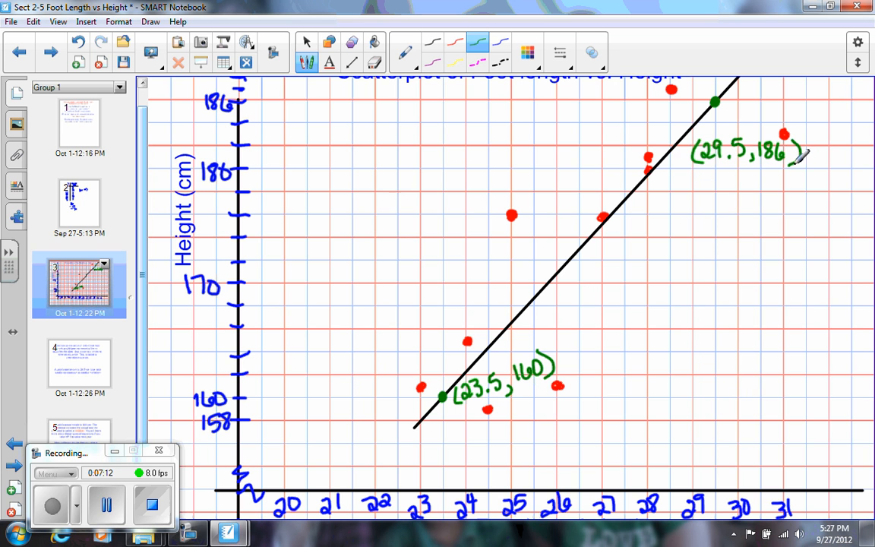